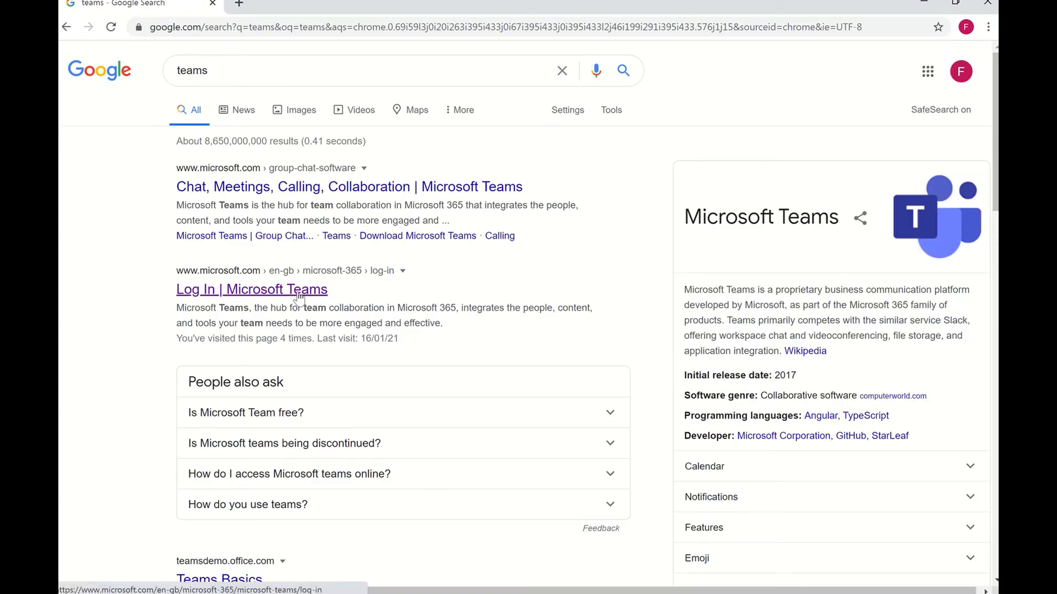
Open the Microsoft Teams log-in page and choose to sign in with another account
{"action": "left_click", "coordinate": [299, 297]}
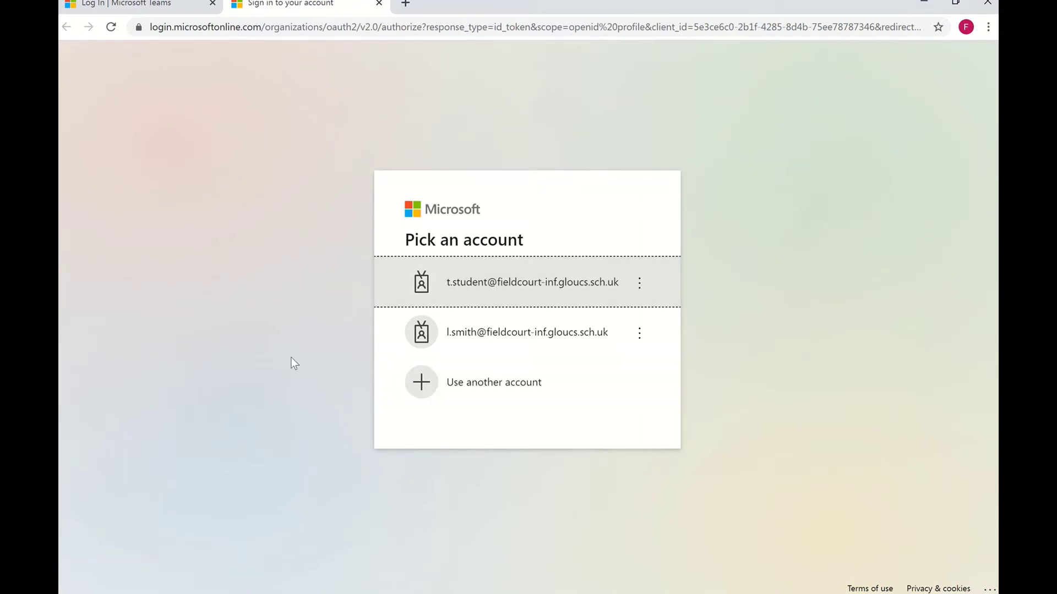
{"action": "left_click", "coordinate": [502, 393]}
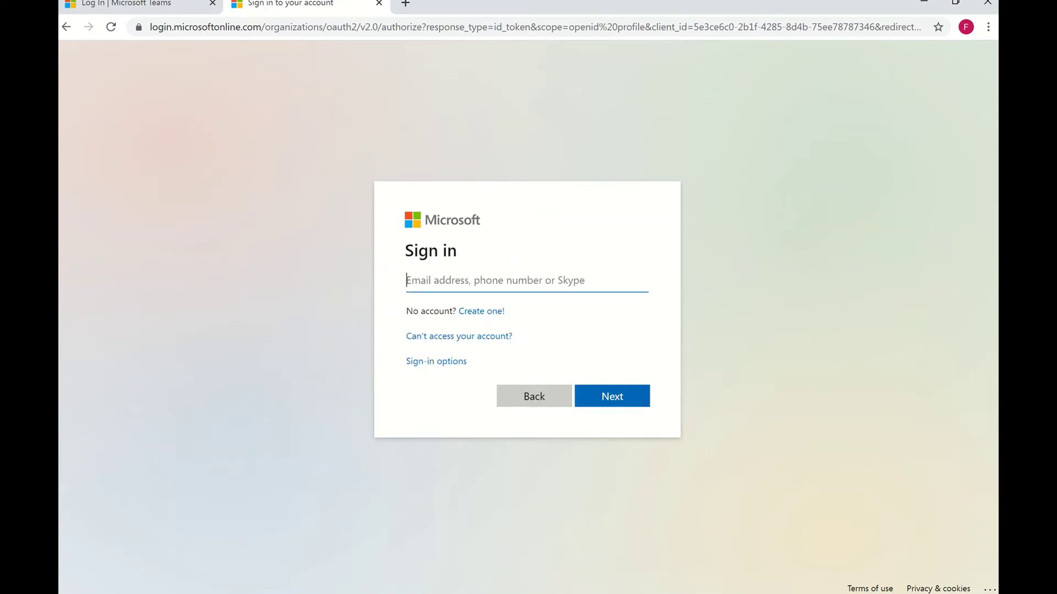
Copy the child's school email from the Word login sheet, then go back to the browser
{"action": "mouse_move", "coordinate": [615, 593]}
{"action": "left_click", "coordinate": [615, 545]}
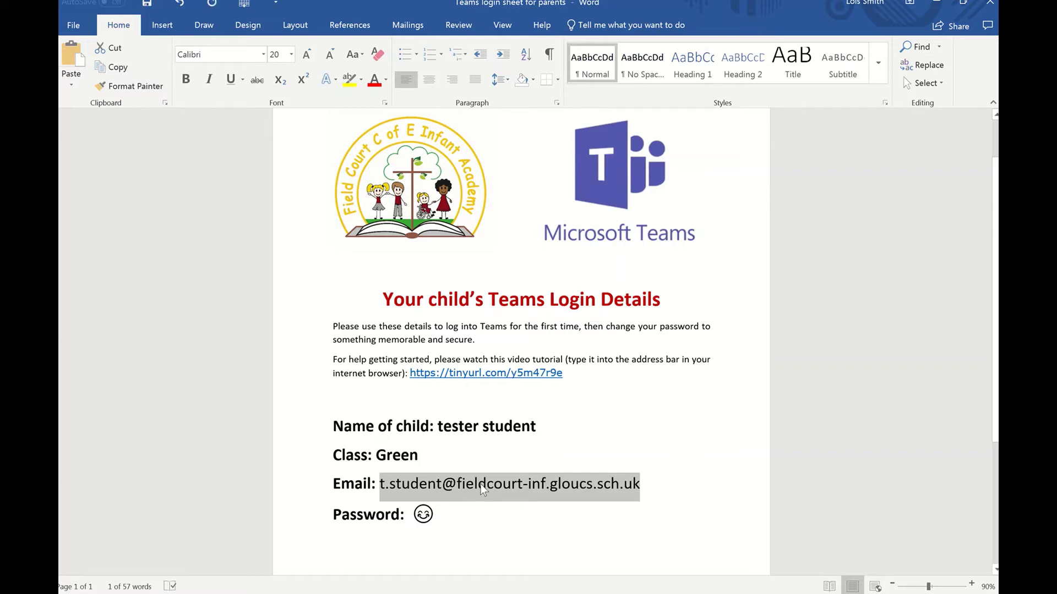
{"action": "left_click", "coordinate": [421, 584]}
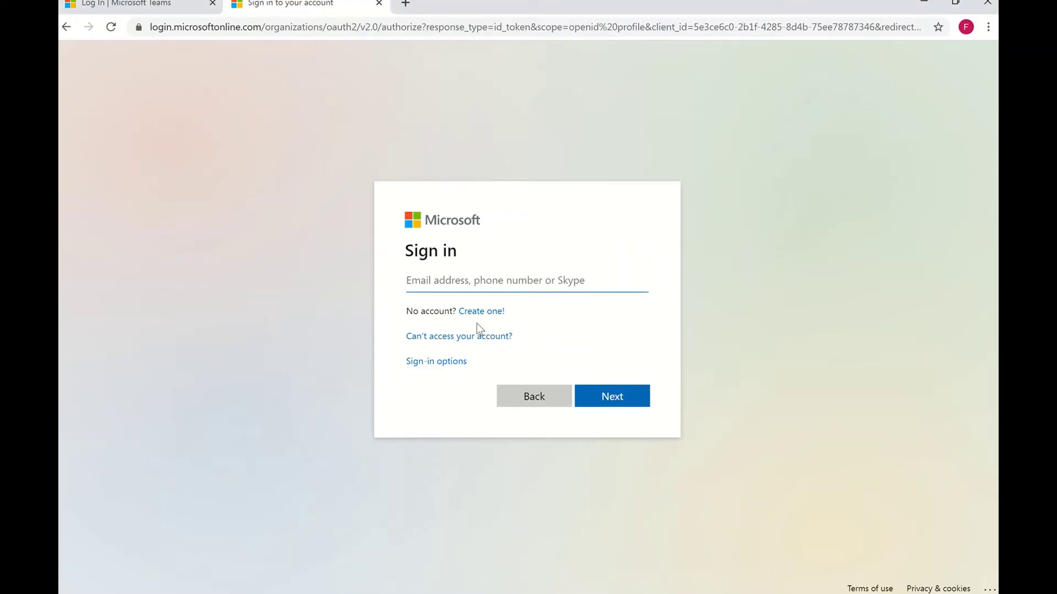
Paste the child's school email, continue to RM Unify, and type the account password
{"action": "key", "text": "ctrl+v"}
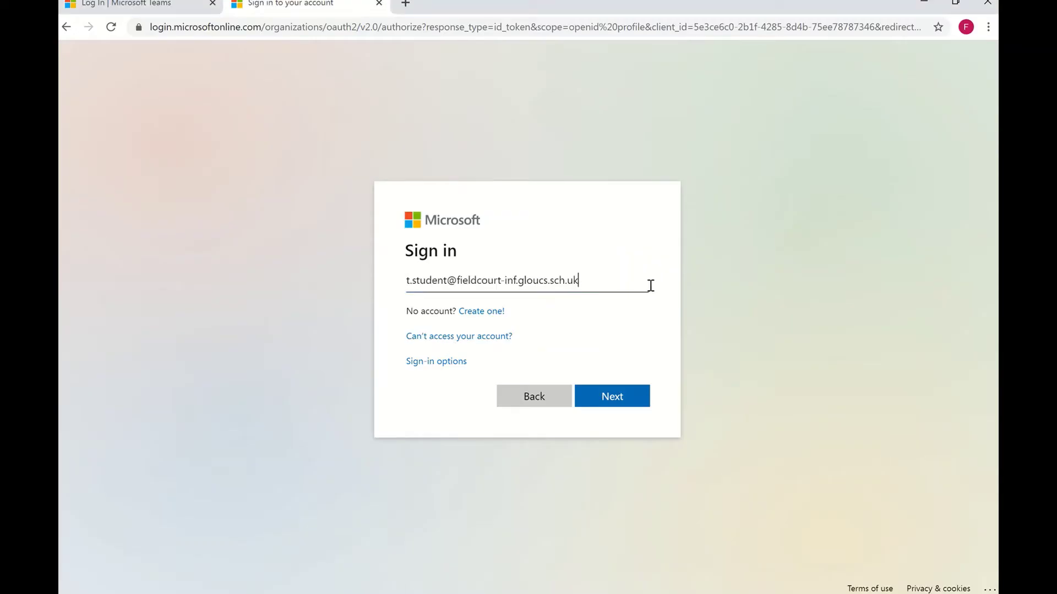
{"action": "left_click", "coordinate": [615, 406]}
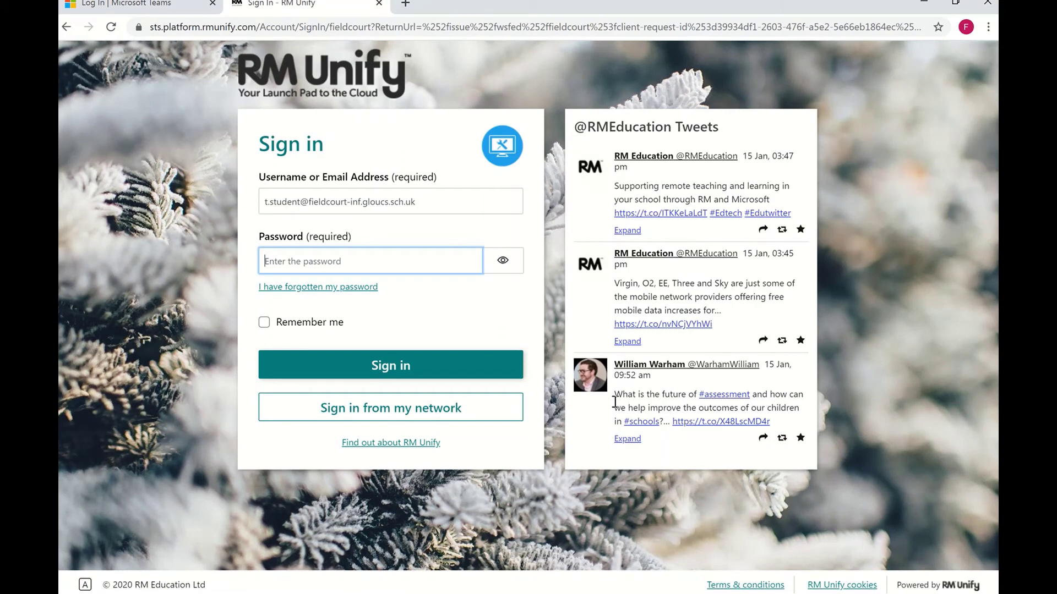
{"action": "type", "text": "******"}
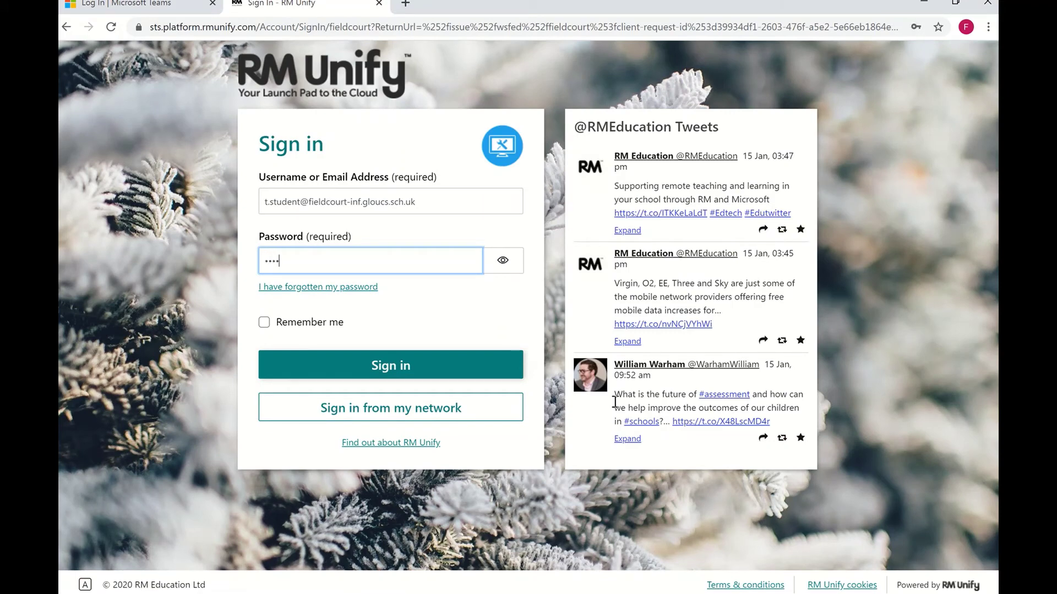
{"action": "type", "text": "*******"}
{"action": "type", "text": "****"}
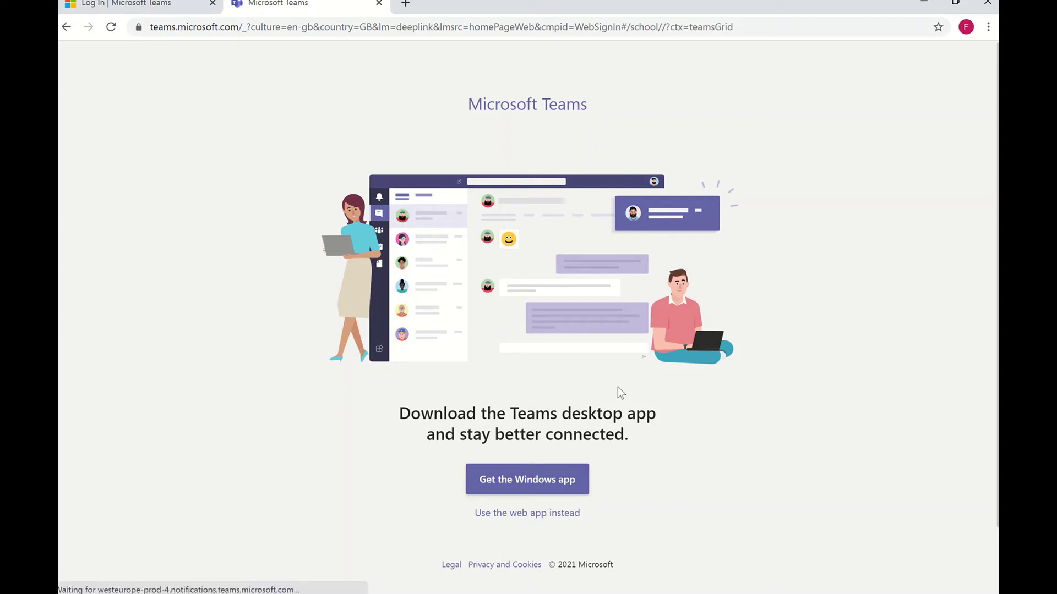
{"action": "left_click", "coordinate": [545, 515]}
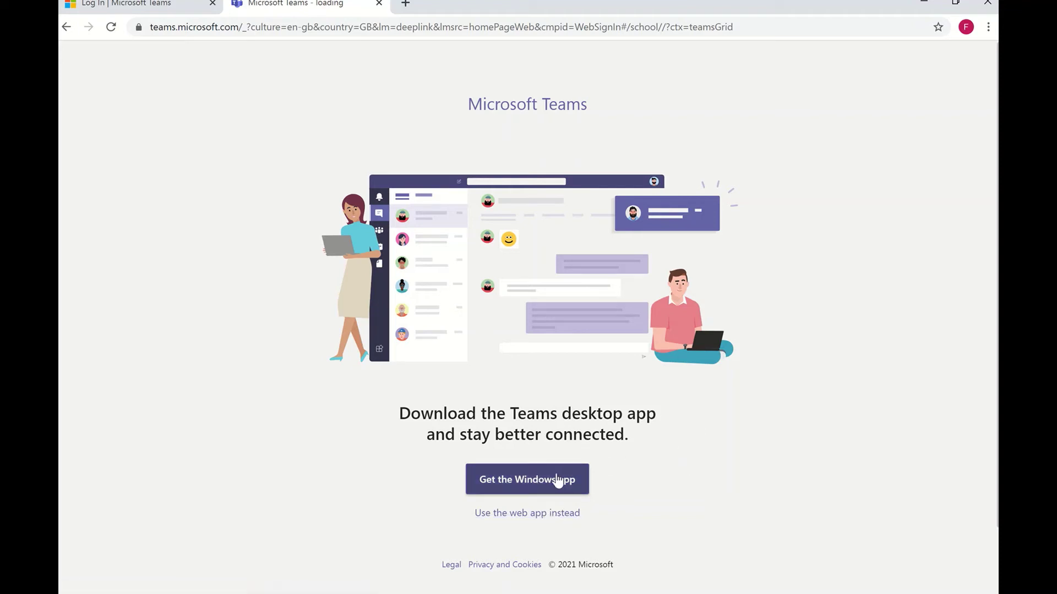
Use the Teams web app instead of downloading the desktop app
{"action": "left_click", "coordinate": [548, 513]}
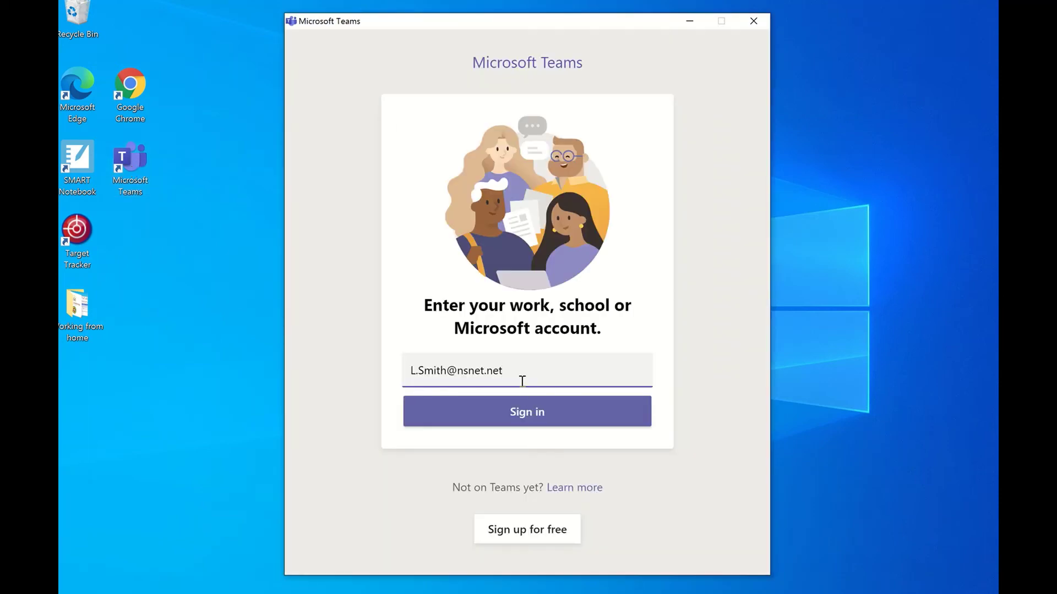
Replace the prefilled address with the child's school email and sign in to the desktop app
{"action": "key", "text": "ctrl+a"}
{"action": "key", "text": "BackSpace"}
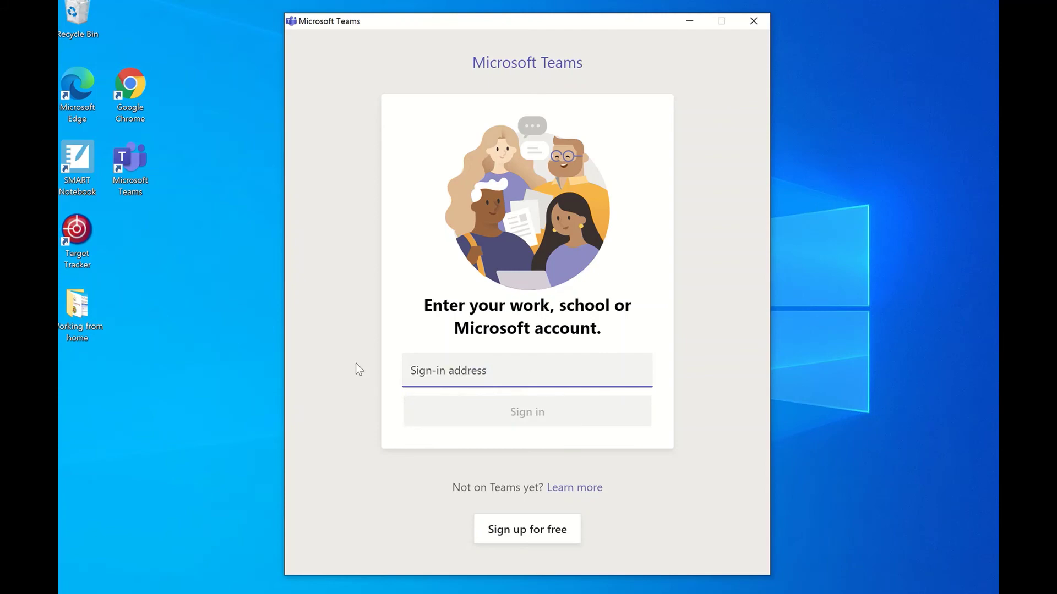
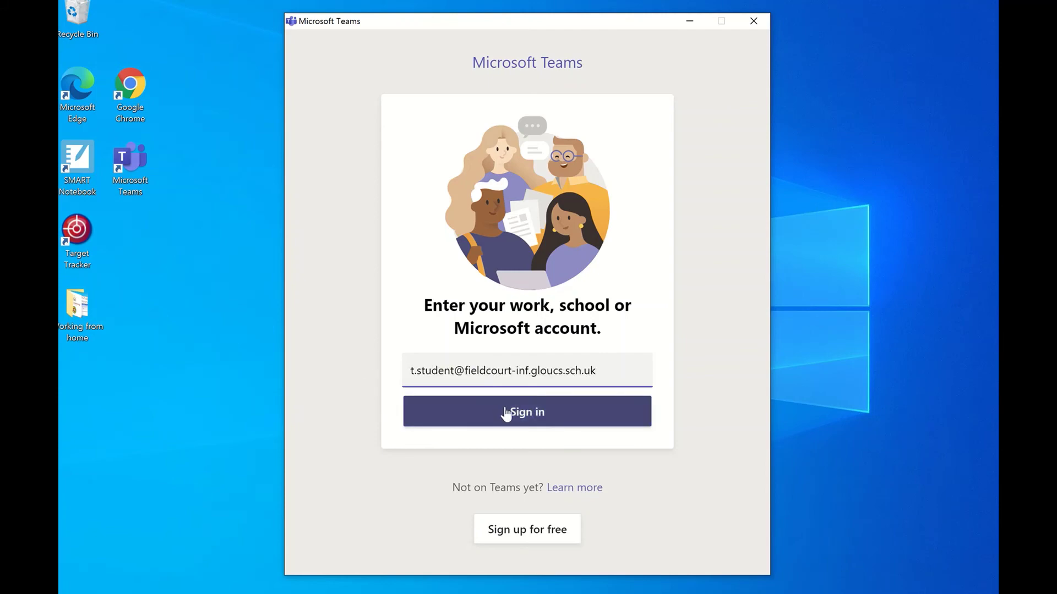
{"action": "left_click", "coordinate": [505, 412]}
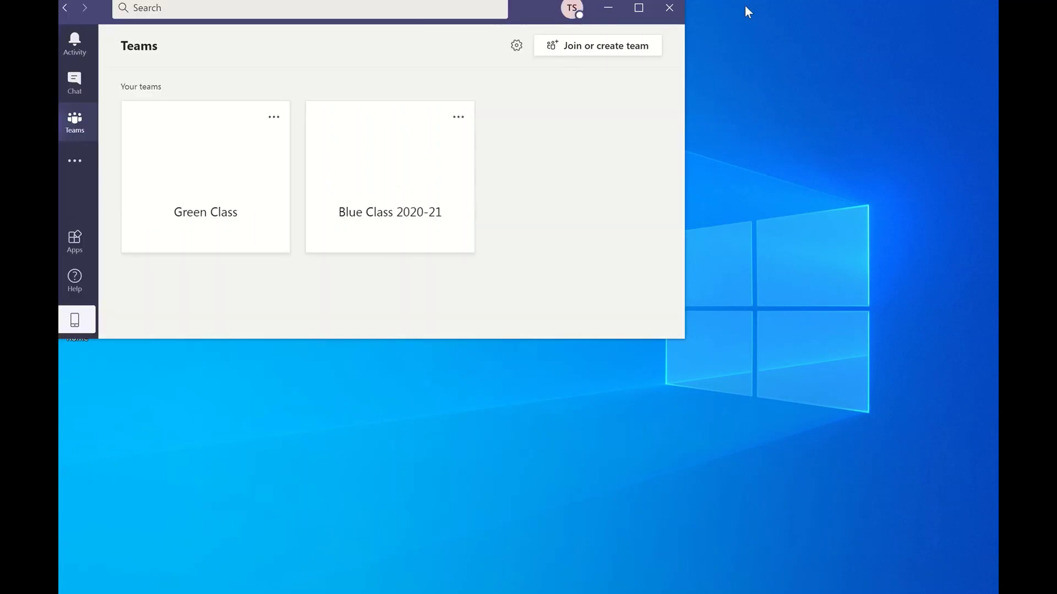
Maximise the Teams window to show Green Class and Blue Class 2020-21
{"action": "left_click", "coordinate": [640, 9]}
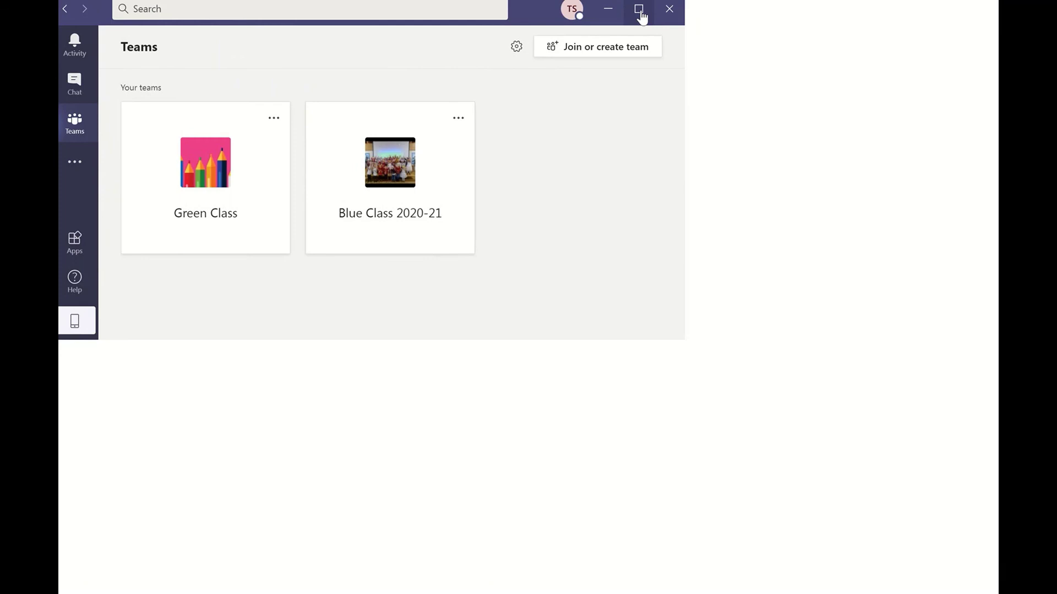